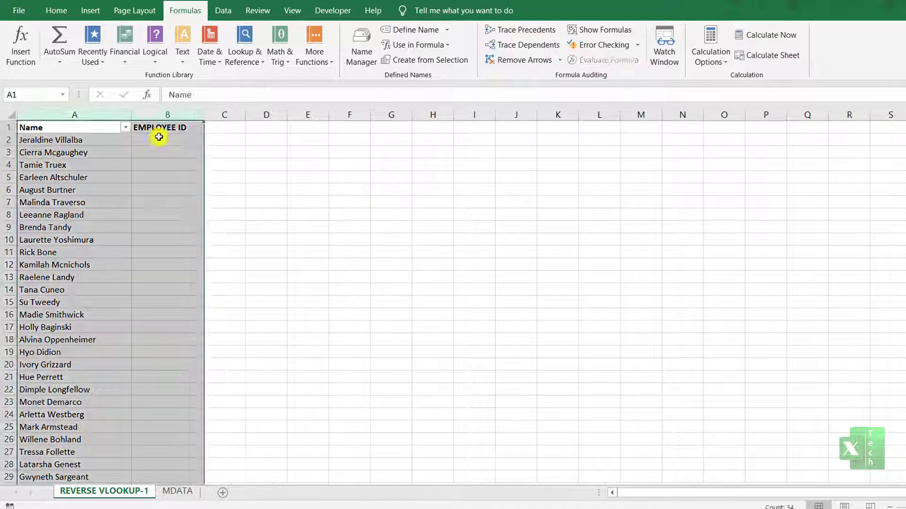
Step: Compare the Name and EMPLOYEE ID columns on REVERSE VLOOKUP-1 with the Employee id and Name columns on MDATA
{"action": "left_click", "coordinate": [139, 137]}
{"action": "left_click", "coordinate": [77, 127]}
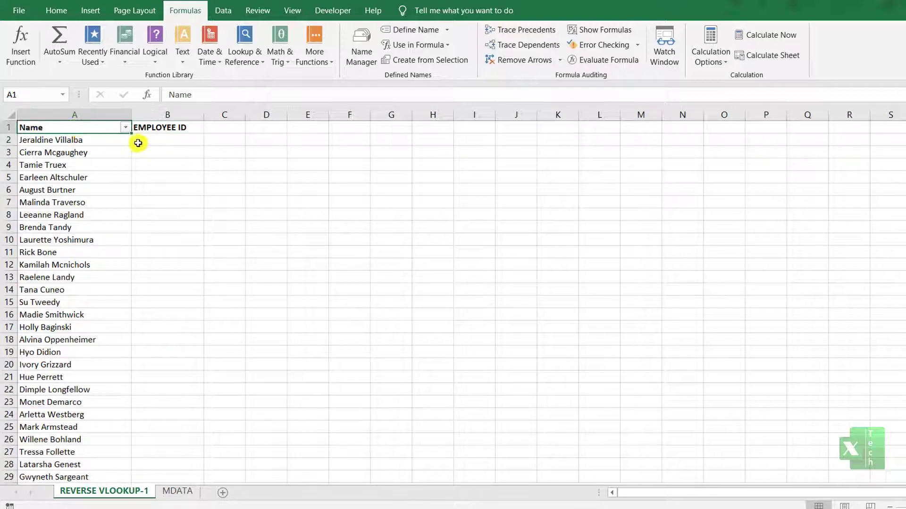
{"action": "left_click", "coordinate": [144, 139]}
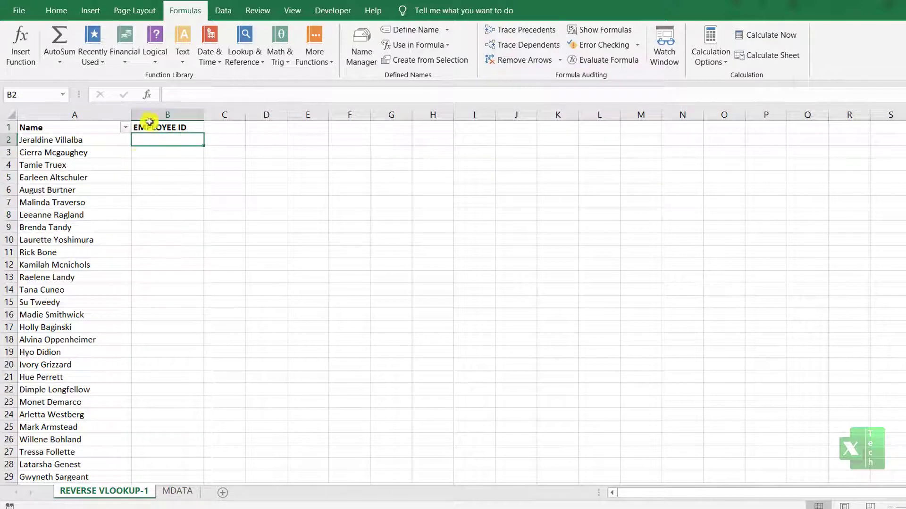
{"action": "left_click", "coordinate": [177, 492]}
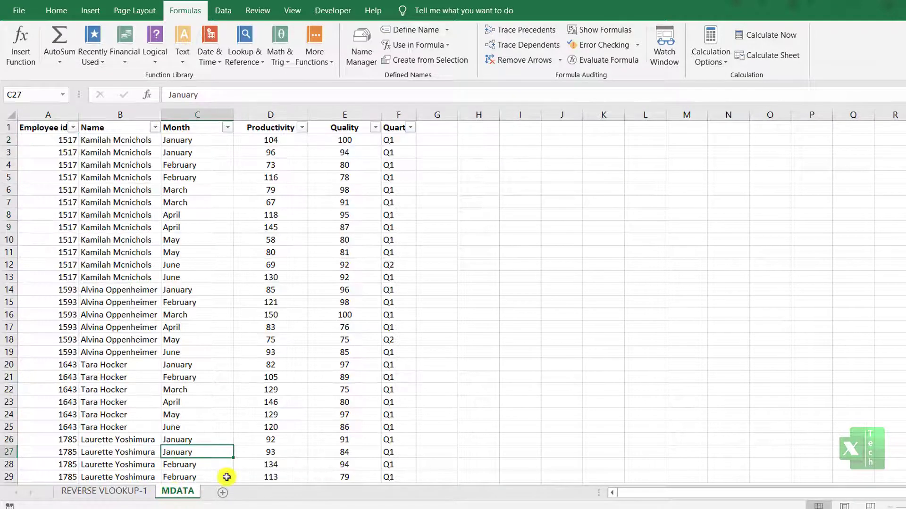
{"action": "left_click", "coordinate": [55, 113]}
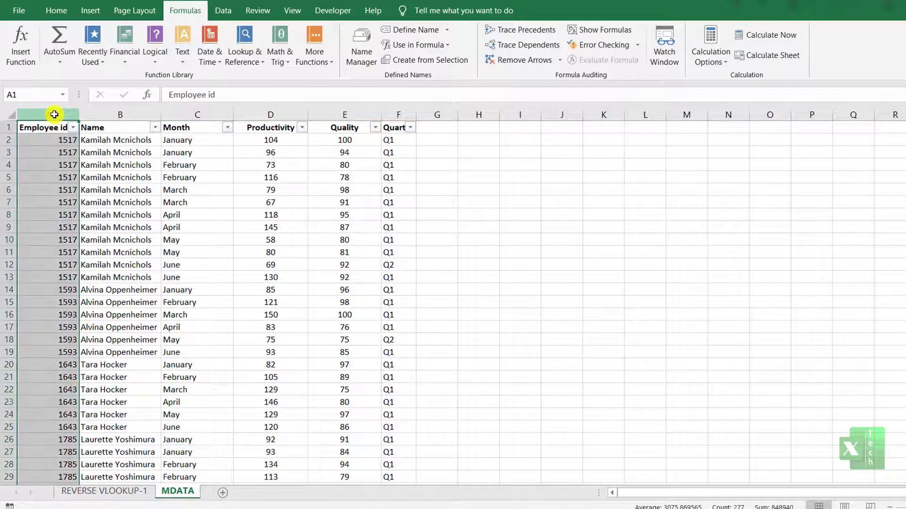
{"action": "left_click", "coordinate": [109, 113]}
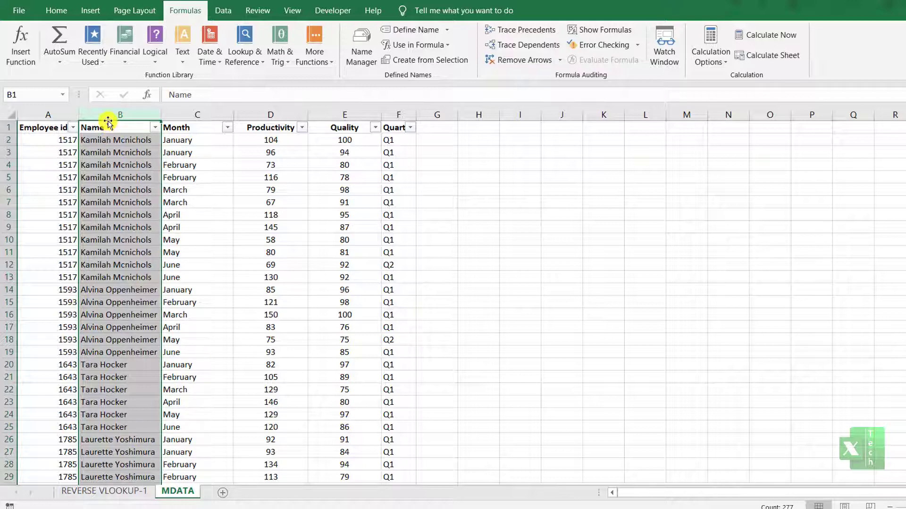
{"action": "left_click", "coordinate": [94, 491]}
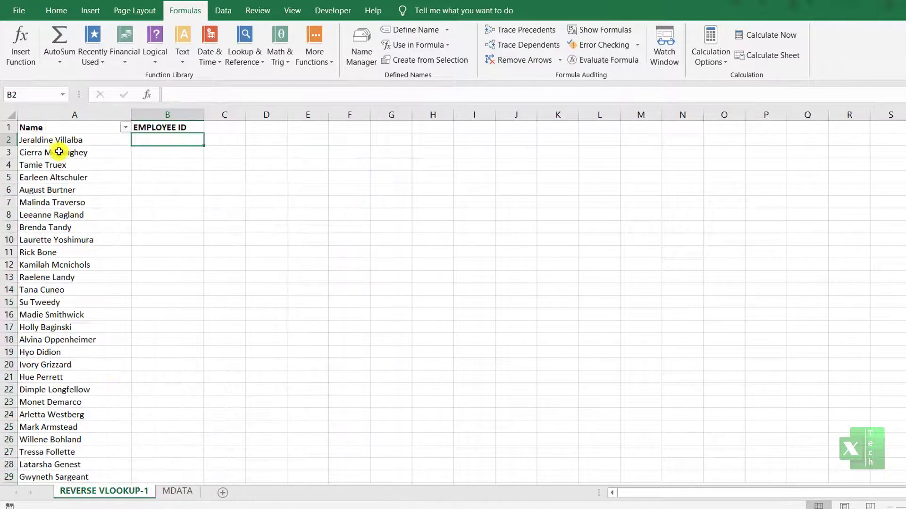
{"action": "left_click", "coordinate": [58, 152]}
{"action": "left_click", "coordinate": [178, 491]}
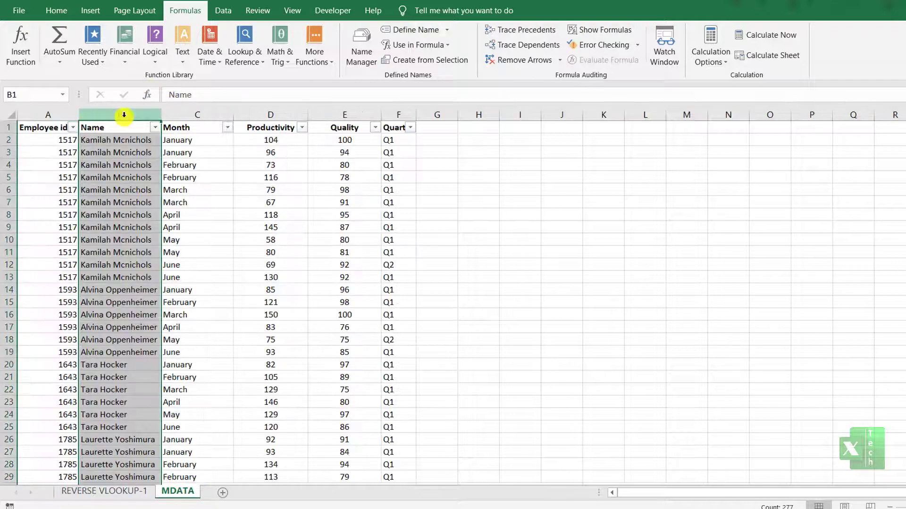
{"action": "left_click_drag", "start_coordinate": [124, 115], "coordinate": [250, 116]}
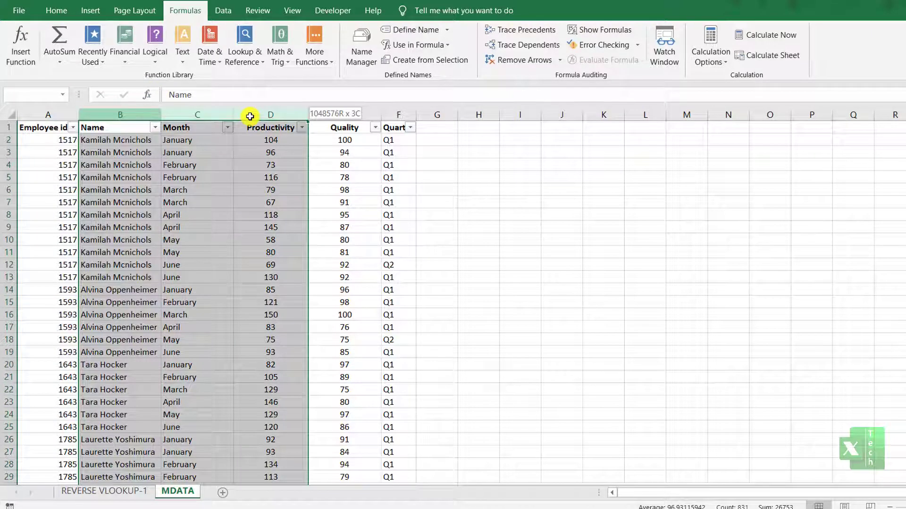
{"action": "left_click_drag", "start_coordinate": [250, 116], "coordinate": [34, 126]}
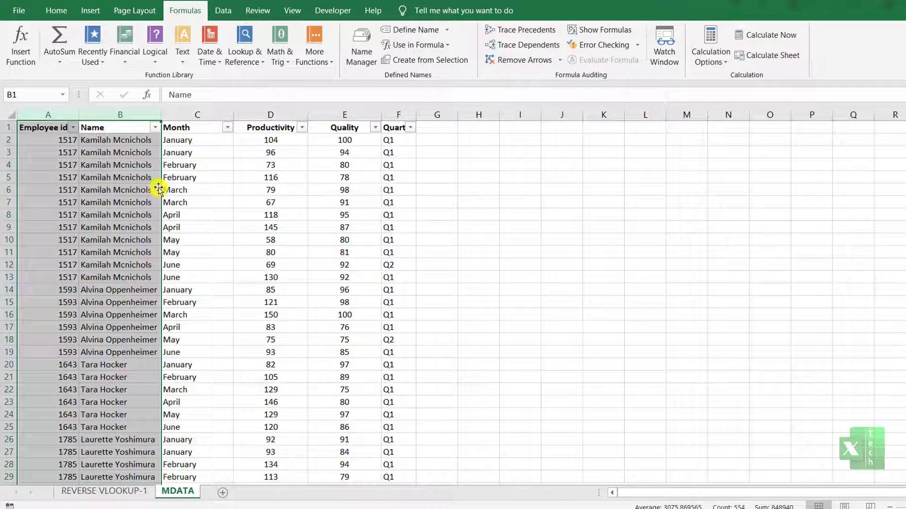
{"action": "left_click", "coordinate": [128, 365]}
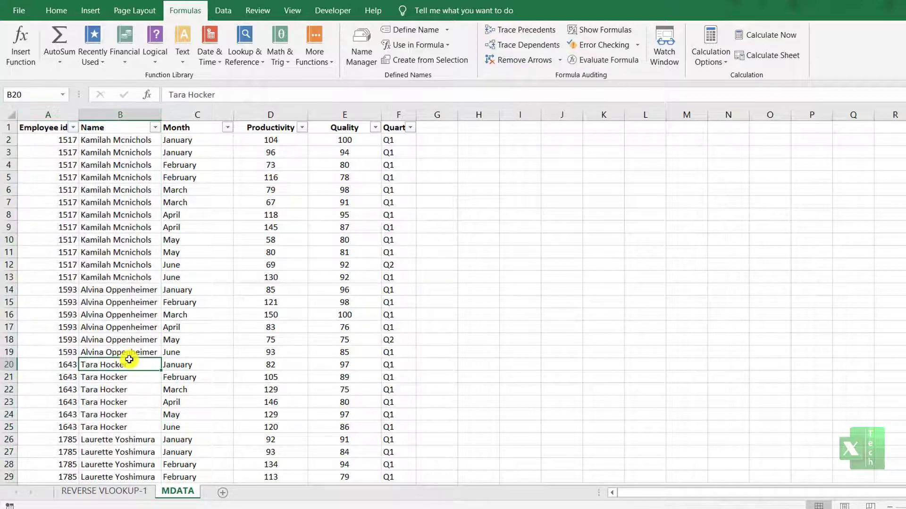
{"action": "left_click", "coordinate": [112, 289]}
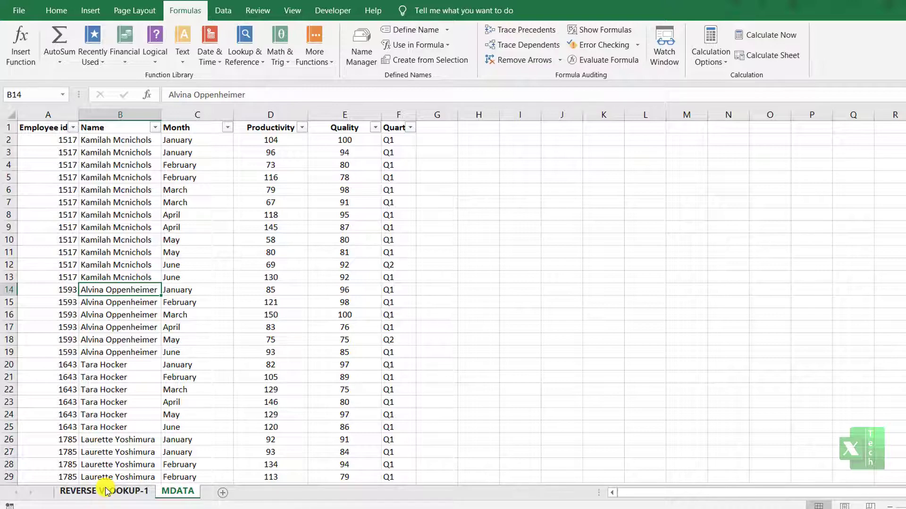
{"action": "left_click", "coordinate": [105, 491]}
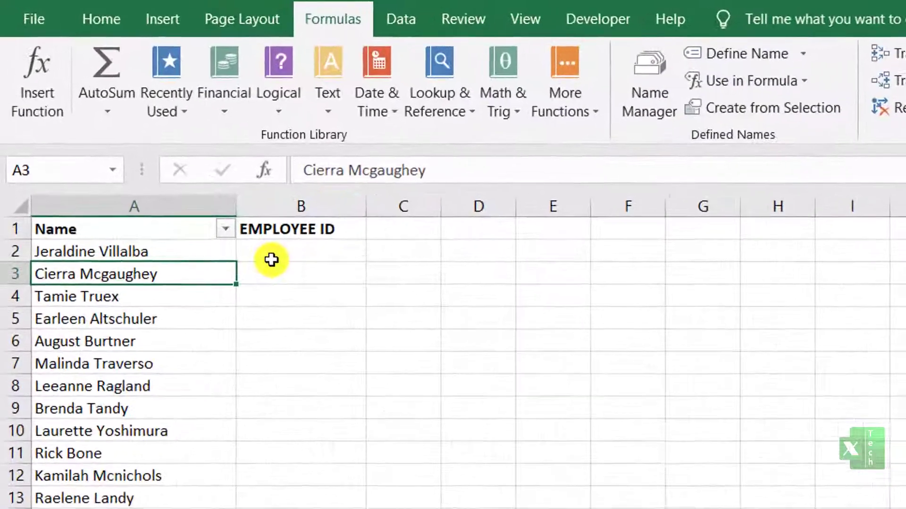
Step: Begin a VLOOKUP formula in B2 of REVERSE VLOOKUP-1 with A2 as the lookup value, continuing on the MDATA sheet for the table array
{"action": "left_click", "coordinate": [151, 142]}
{"action": "type", "text": "=VL"}
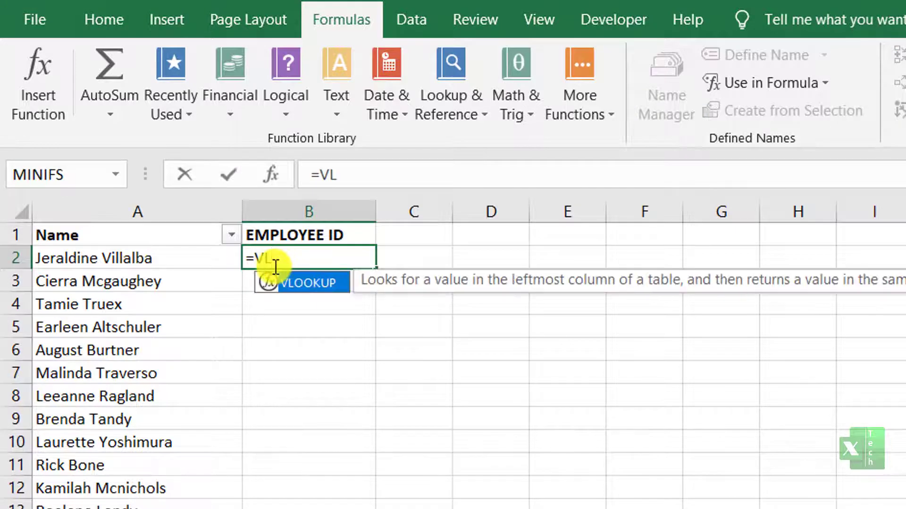
{"action": "key", "text": "Tab"}
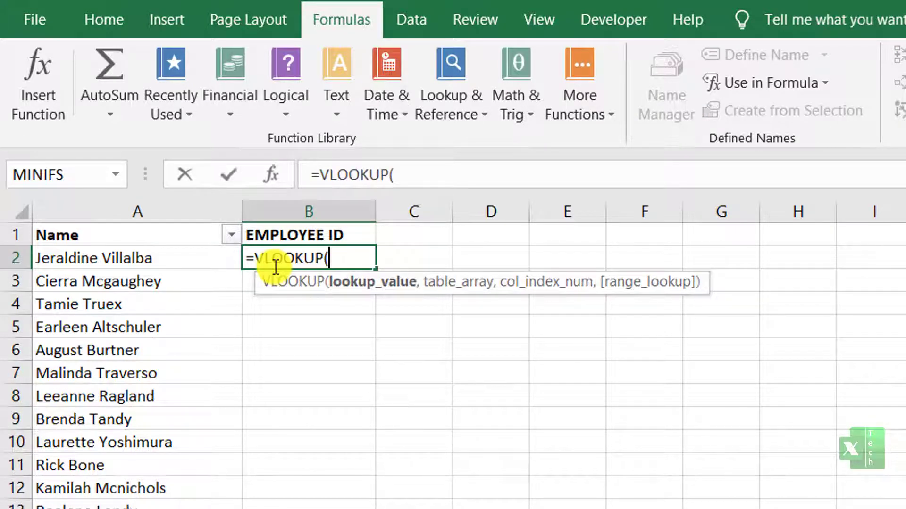
{"action": "left_click", "coordinate": [153, 256]}
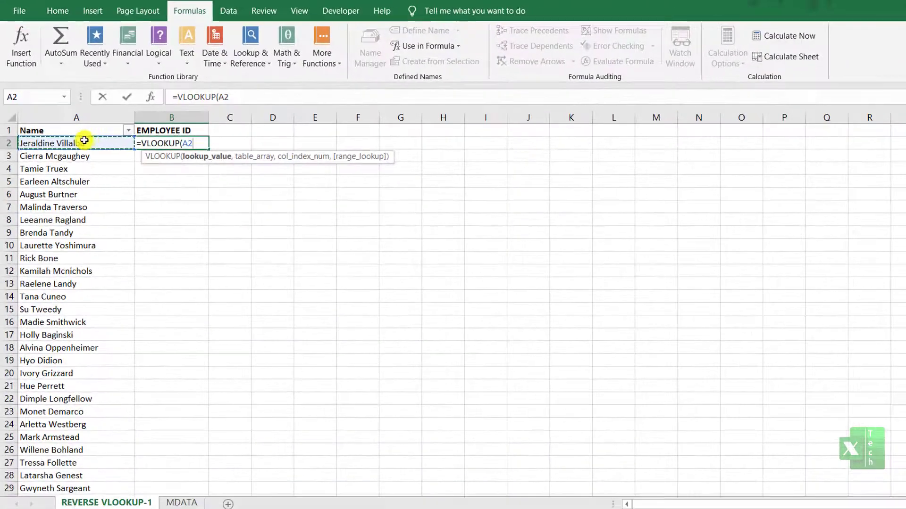
{"action": "type", "text": ","}
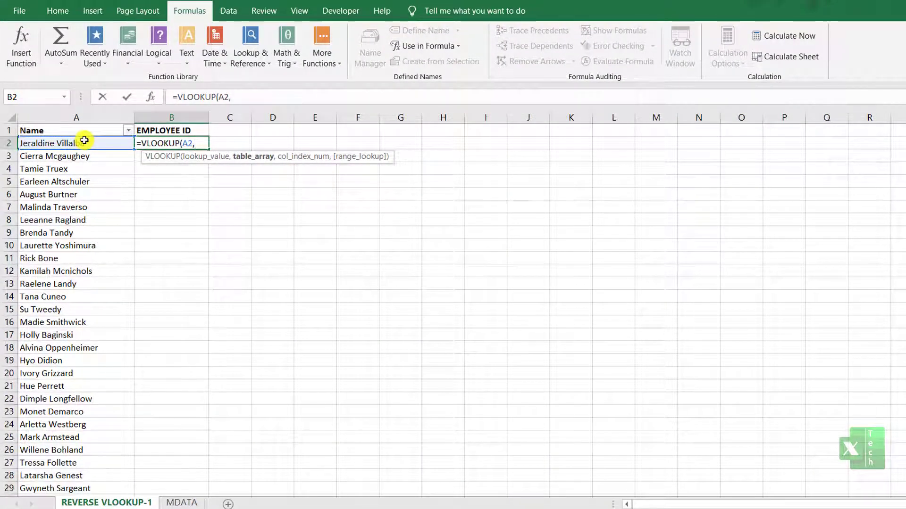
{"action": "left_click", "coordinate": [183, 501]}
{"action": "left_click_drag", "start_coordinate": [125, 119], "coordinate": [169, 122]}
{"action": "left_click_drag", "start_coordinate": [216, 154], "coordinate": [216, 154]}
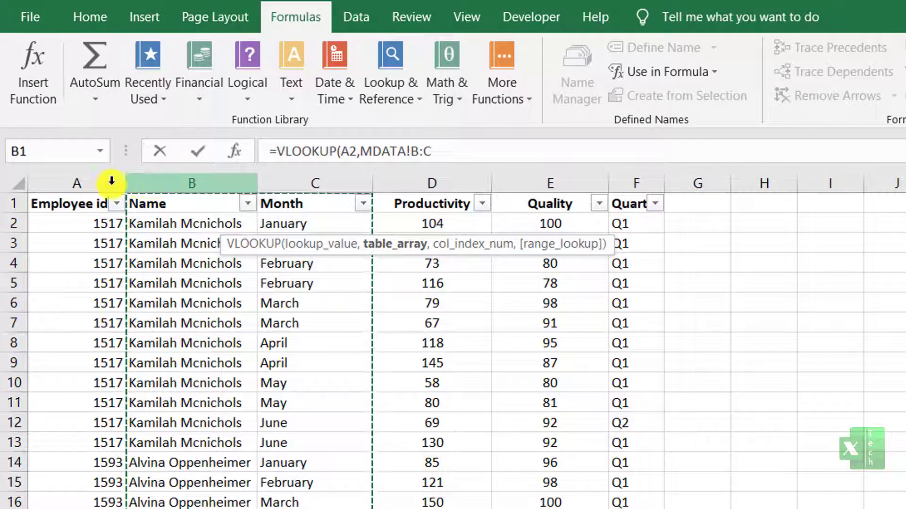
{"action": "left_click_drag", "start_coordinate": [97, 184], "coordinate": [127, 184]}
{"action": "left_click_drag", "start_coordinate": [182, 187], "coordinate": [50, 189]}
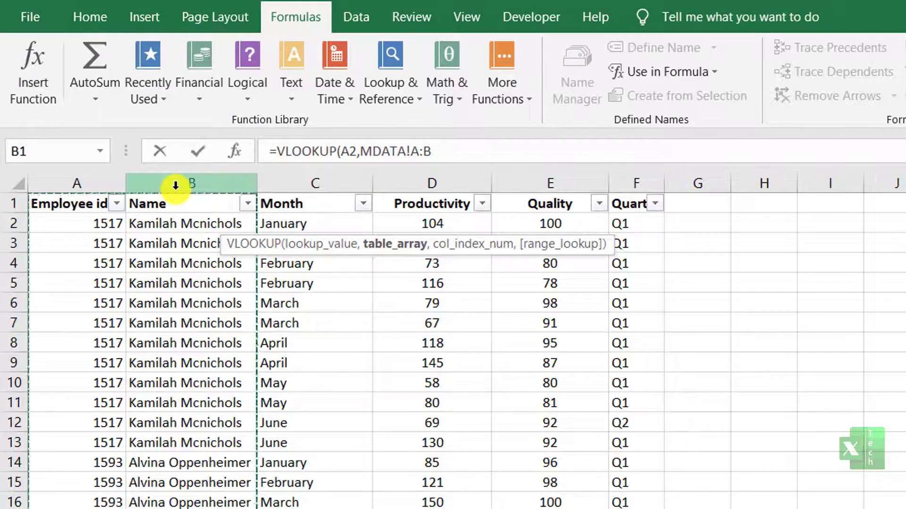
{"action": "left_click", "coordinate": [177, 186]}
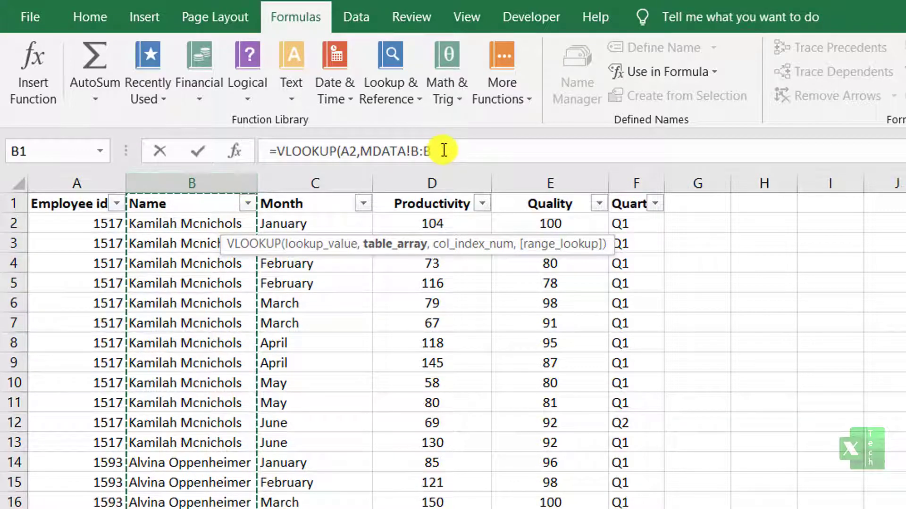
{"action": "left_click_drag", "start_coordinate": [435, 151], "coordinate": [371, 150]}
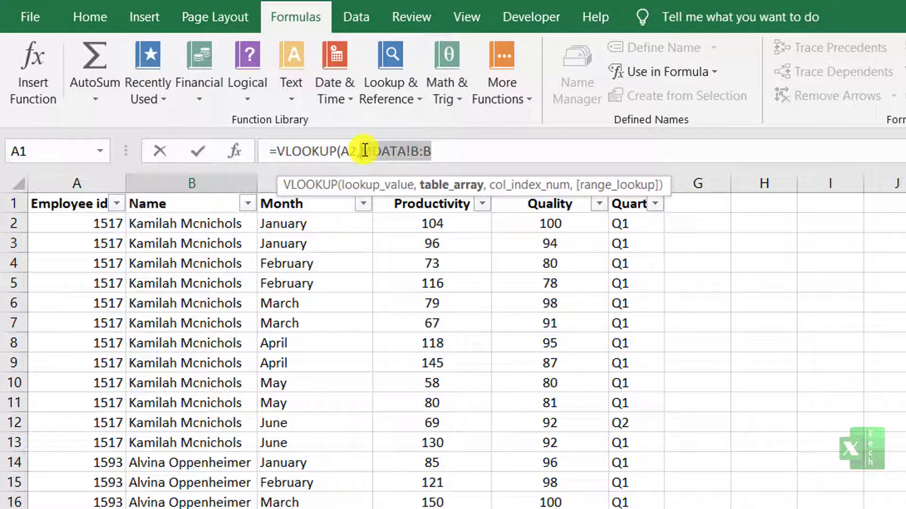
{"action": "key", "text": "BackSpace"}
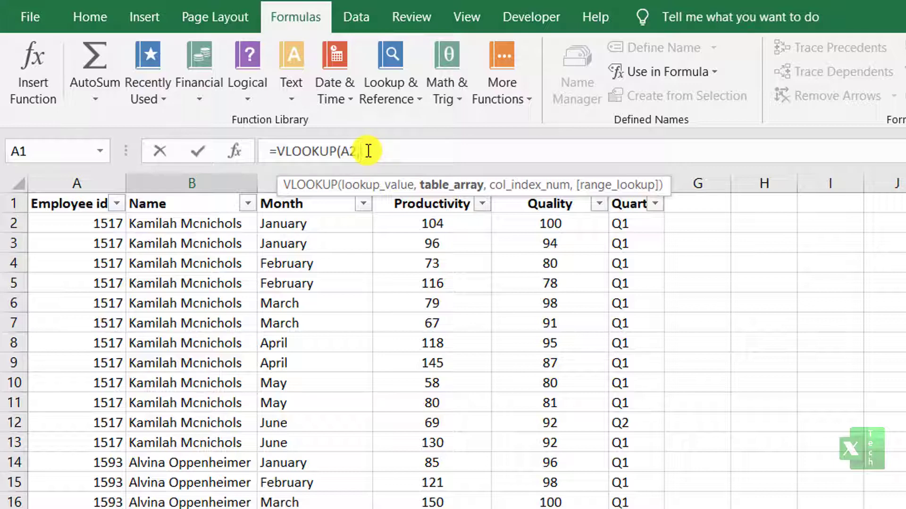
Step: Nest a CHOOSE function as the VLOOKUP table array, with the array constant {1,2} as its index number
{"action": "type", "text": "CHO"}
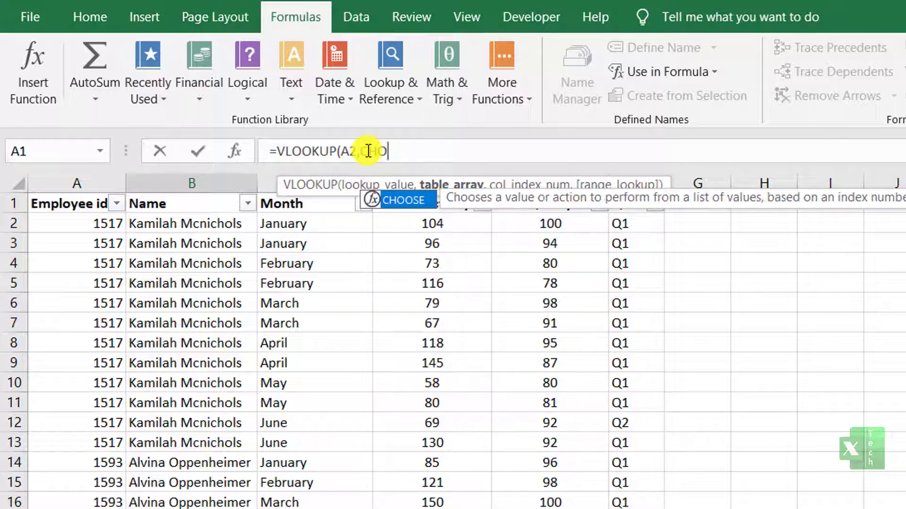
{"action": "key", "text": "Tab"}
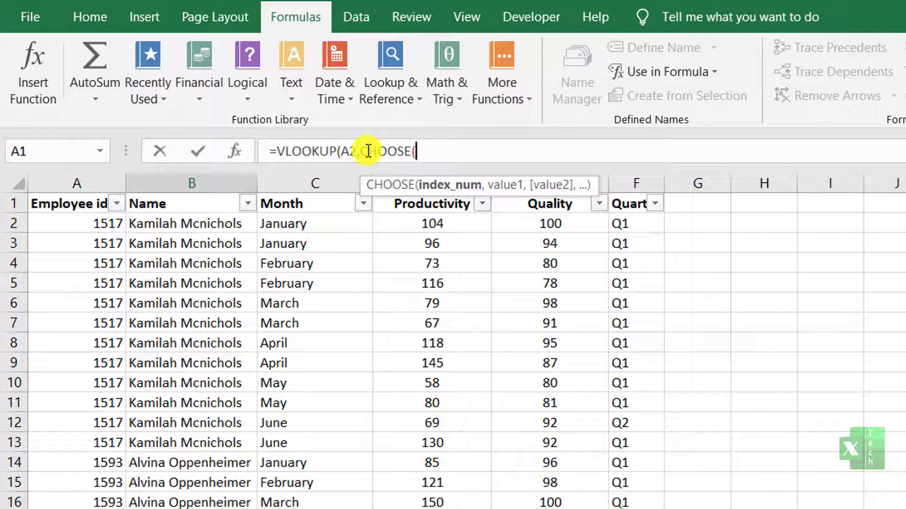
{"action": "type", "text": "{"}
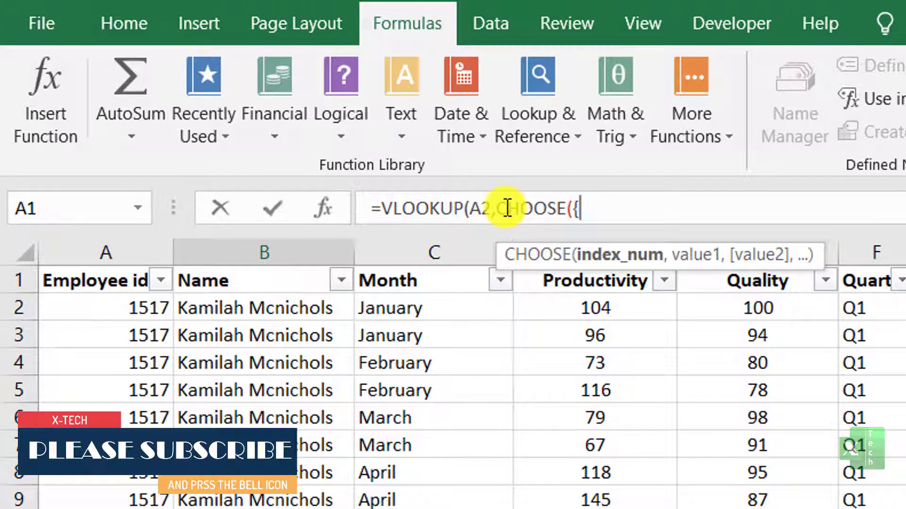
{"action": "type", "text": "1,2"}
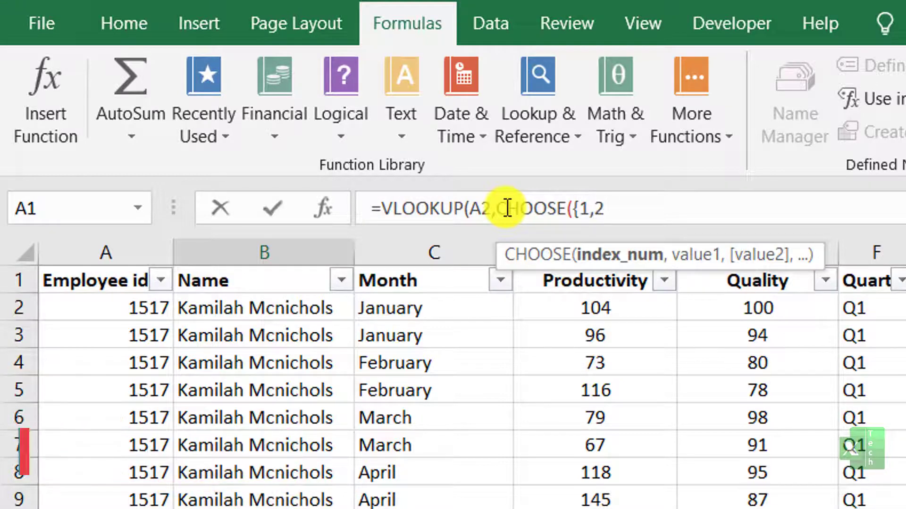
{"action": "type", "text": "},"}
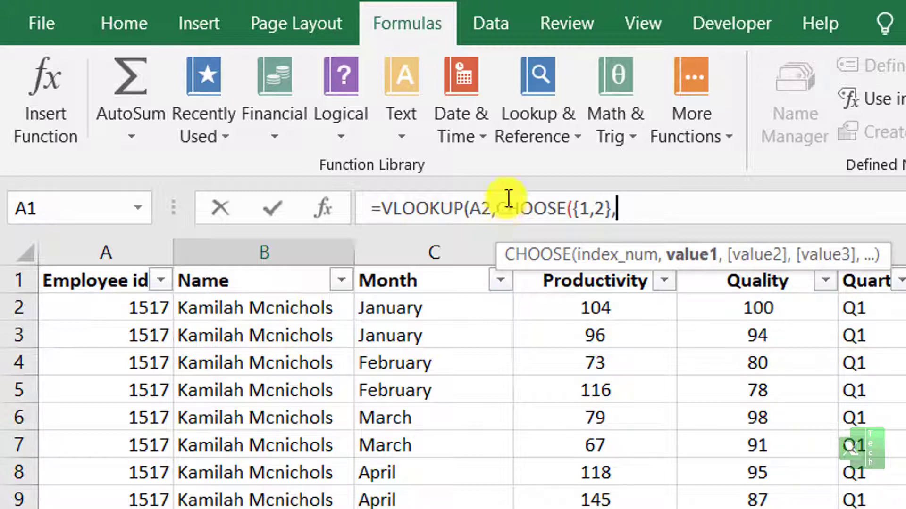
Step: Set the CHOOSE values to MDATA's Name column (B:B) followed by its Employee id column (A:A), and close the function
{"action": "left_click", "coordinate": [267, 252]}
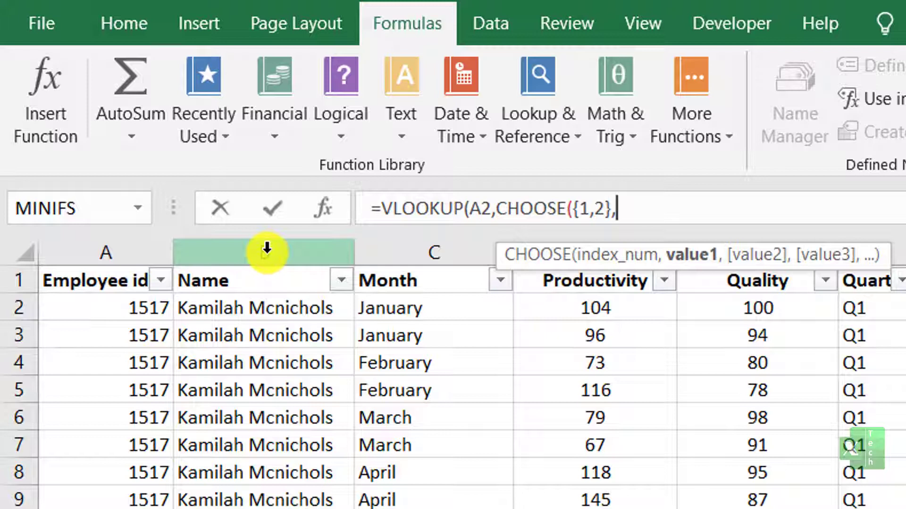
{"action": "left_click", "coordinate": [267, 249]}
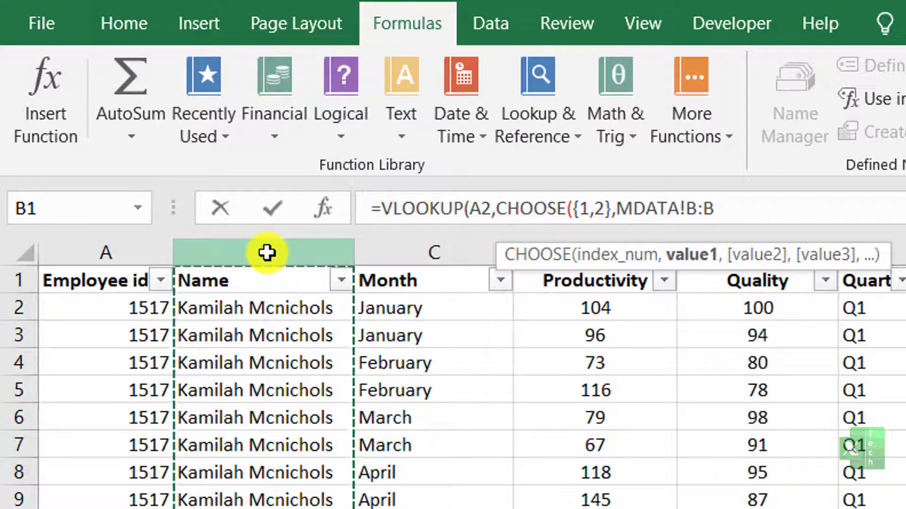
{"action": "type", "text": ","}
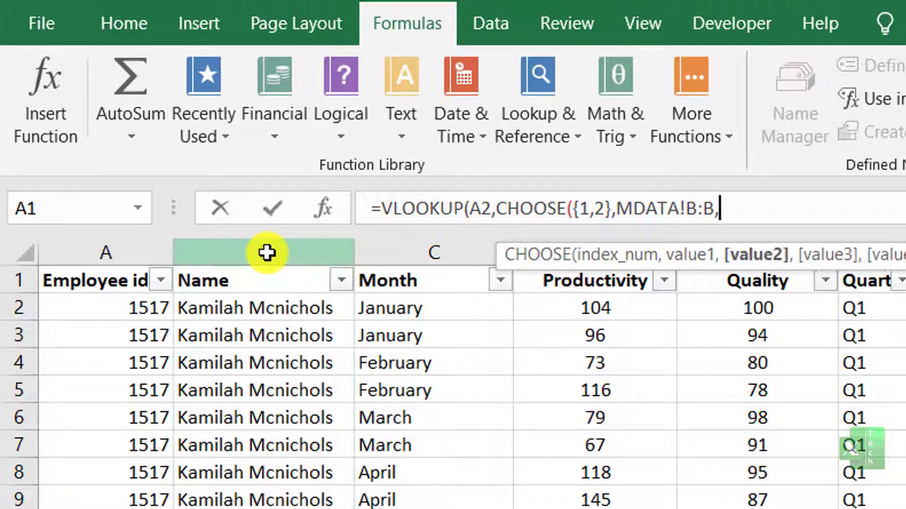
{"action": "left_click", "coordinate": [124, 253]}
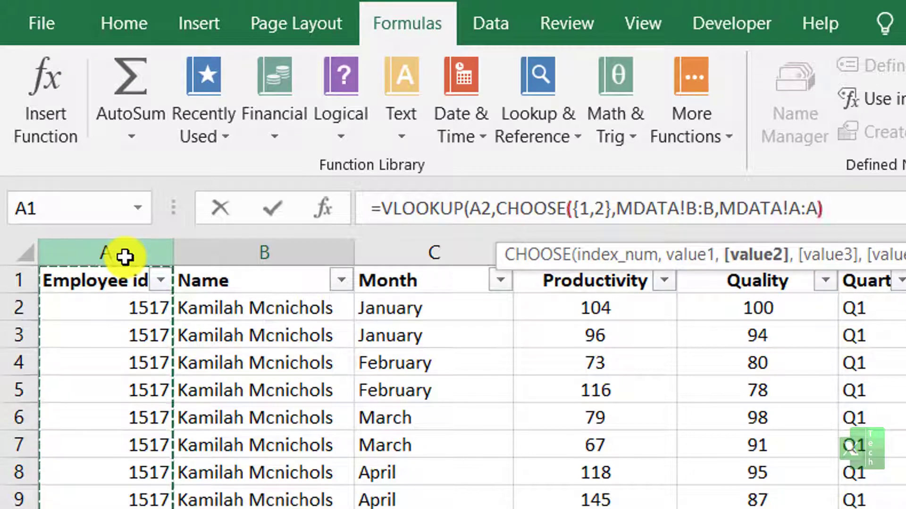
{"action": "type", "text": ")"}
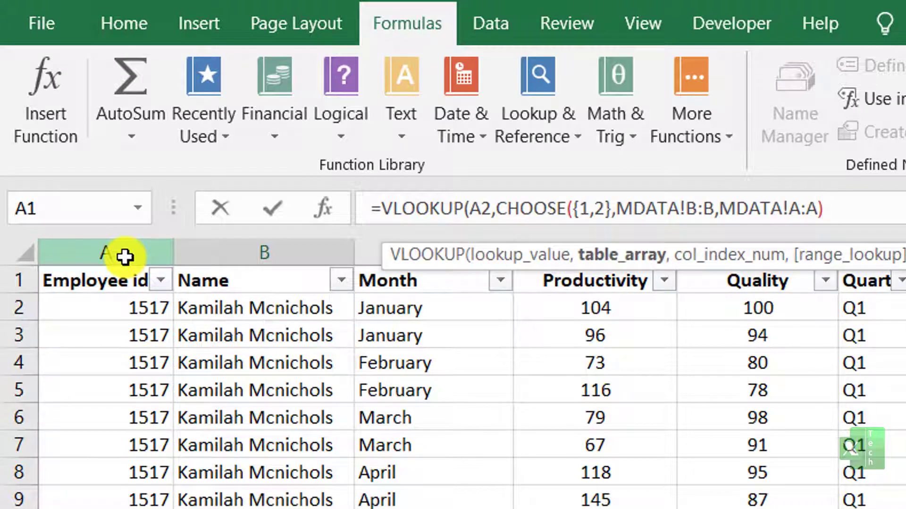
Step: Complete the VLOOKUP arguments with column index 2 and exact match 0, and close the formula's parenthesis
{"action": "type", "text": ","}
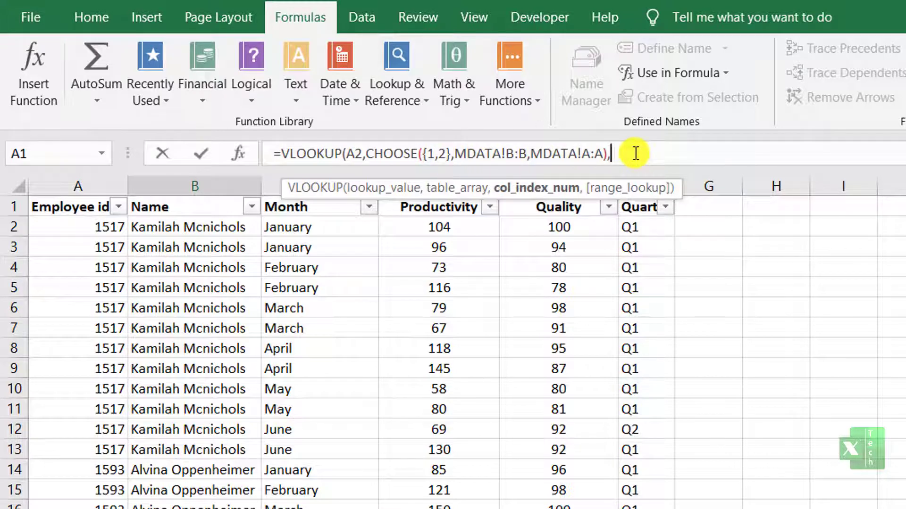
{"action": "type", "text": "2,"}
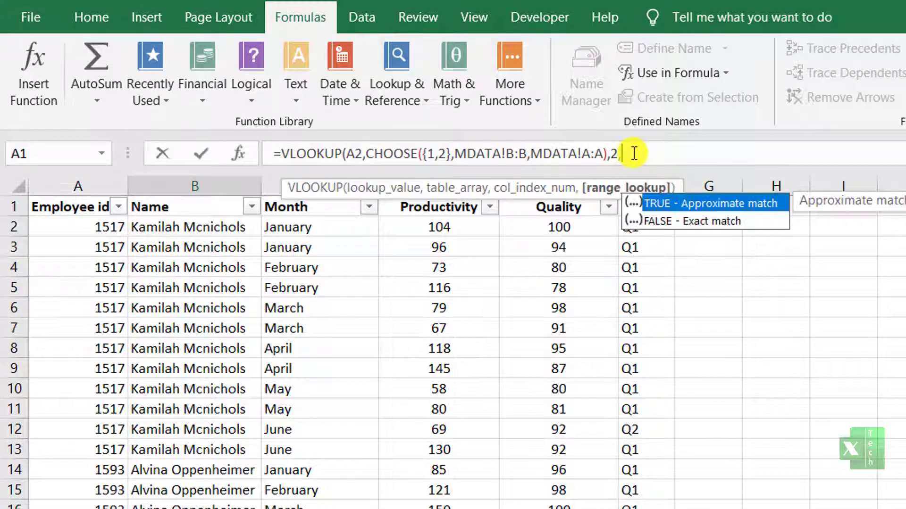
{"action": "type", "text": "0)"}
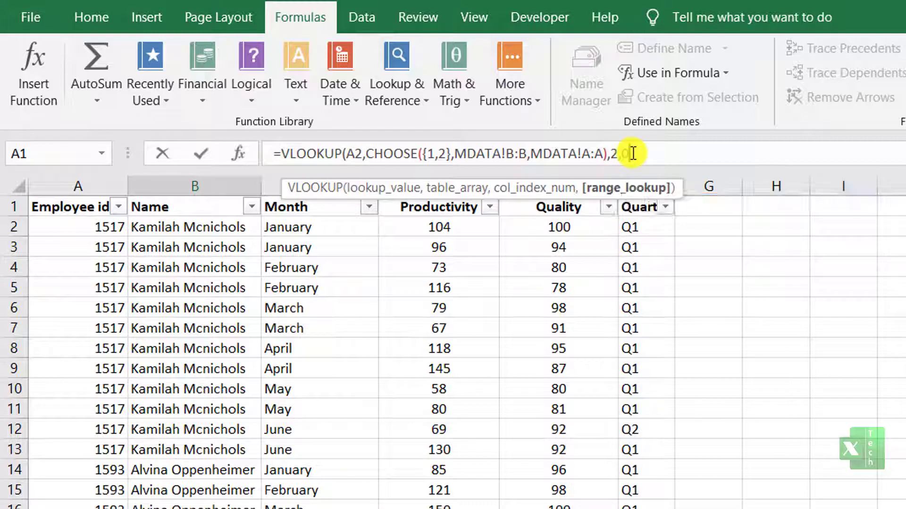
Step: Review each argument of the VLOOKUP formula in turn, including the nested CHOOSE function's two MDATA column values
{"action": "left_click", "coordinate": [358, 156]}
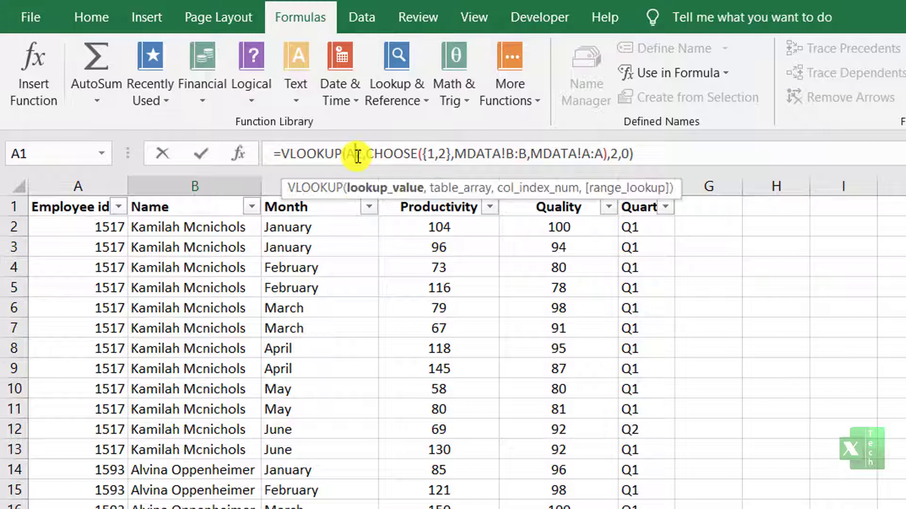
{"action": "left_click", "coordinate": [417, 151]}
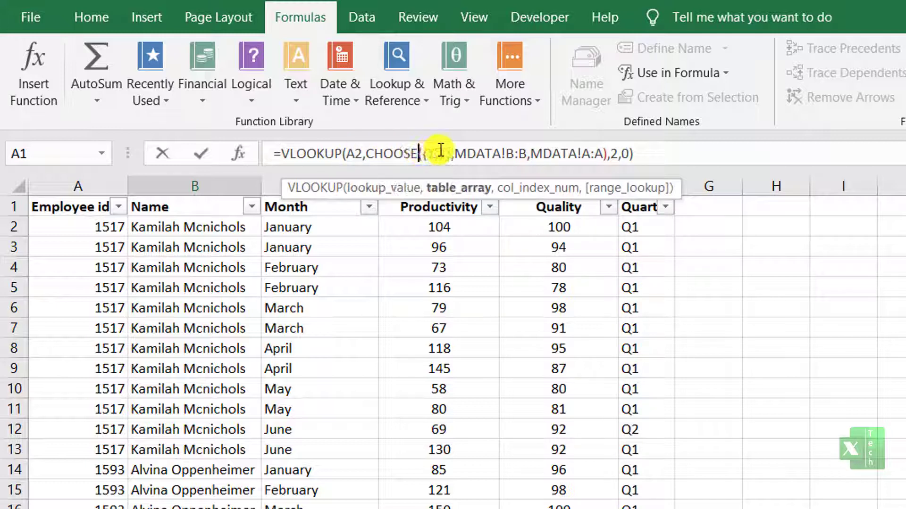
{"action": "left_click", "coordinate": [479, 153]}
{"action": "left_click", "coordinate": [564, 153]}
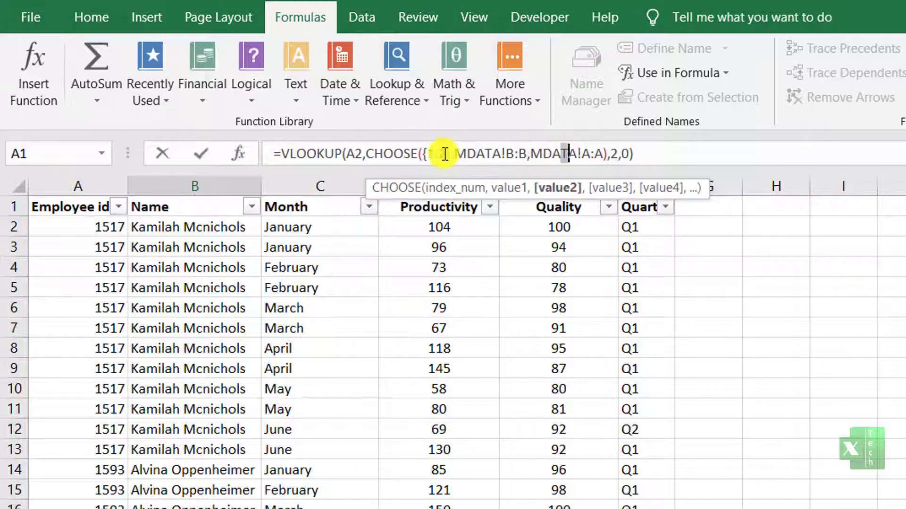
{"action": "left_click", "coordinate": [486, 154]}
{"action": "left_click", "coordinate": [550, 152]}
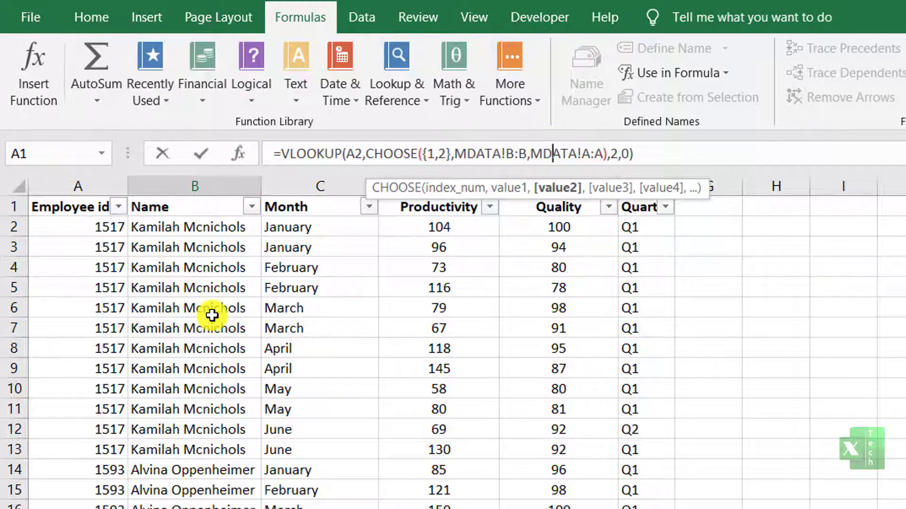
{"action": "left_click", "coordinate": [494, 155]}
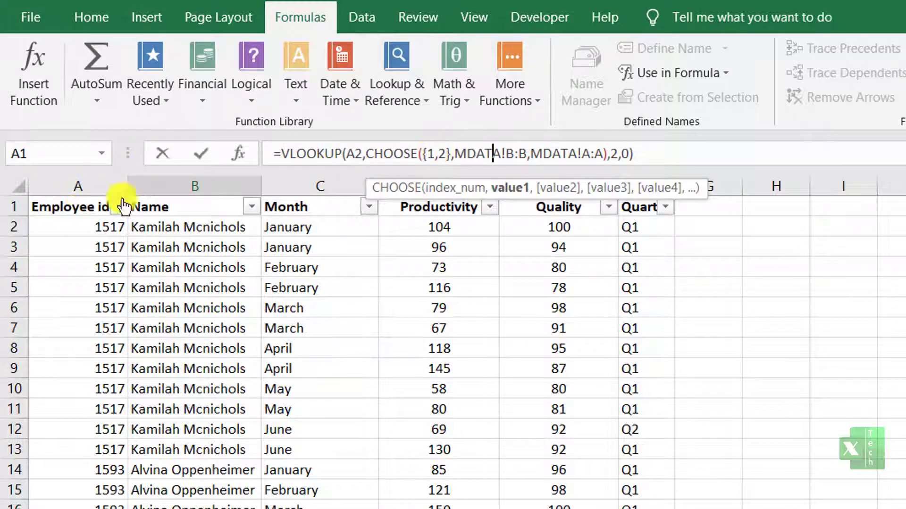
{"action": "left_click", "coordinate": [563, 154]}
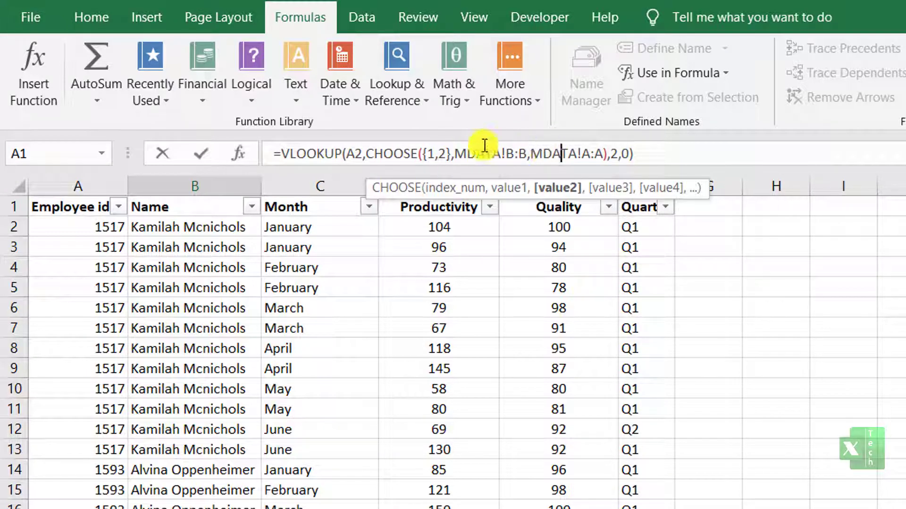
{"action": "left_click", "coordinate": [611, 153]}
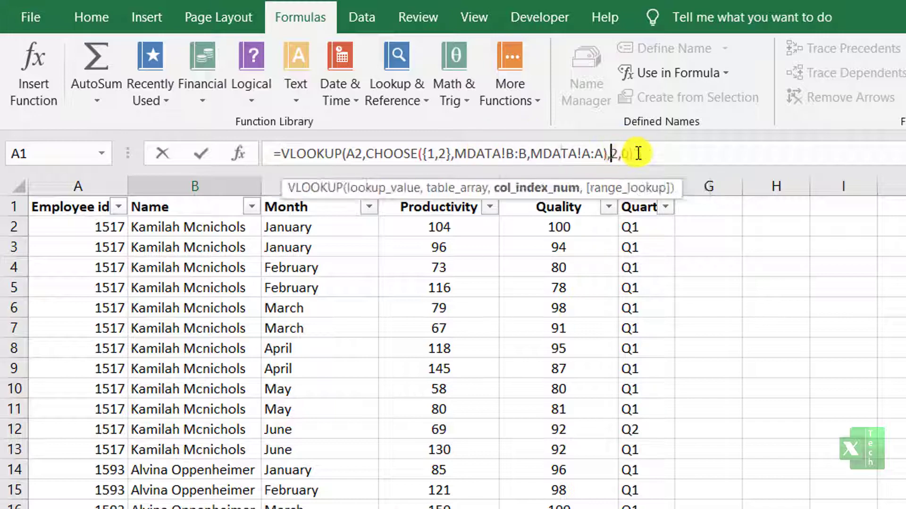
Step: Enter the completed formula in B2 and fill it down the EMPLOYEE ID column for all listed names
{"action": "left_click", "coordinate": [637, 154]}
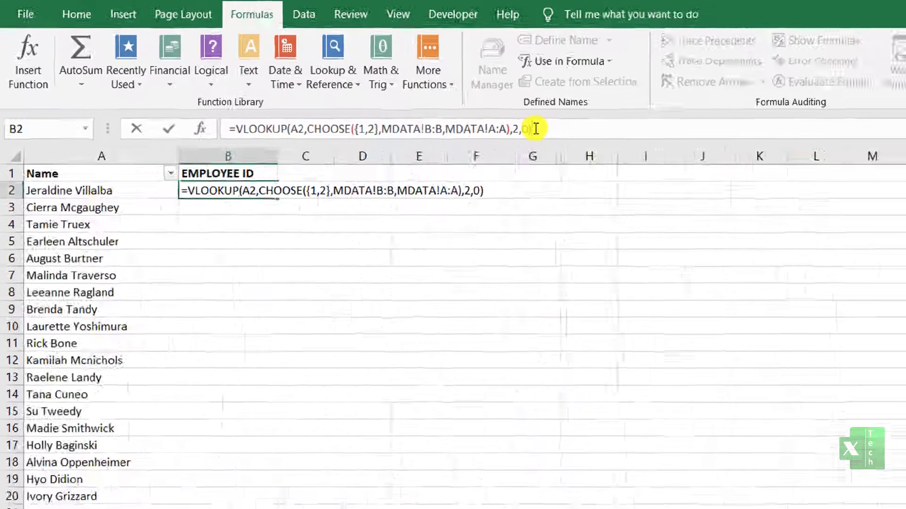
{"action": "key", "text": "Return"}
{"action": "left_click", "coordinate": [196, 142]}
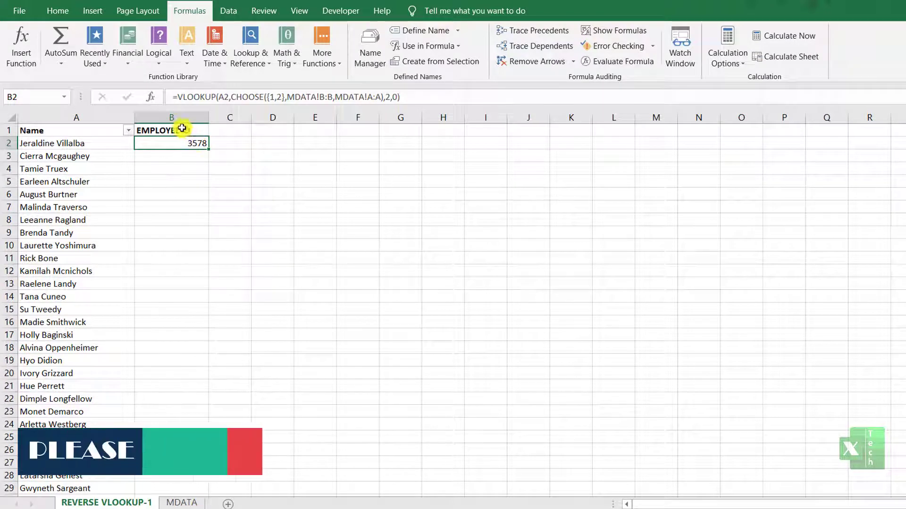
{"action": "double_click", "coordinate": [209, 147]}
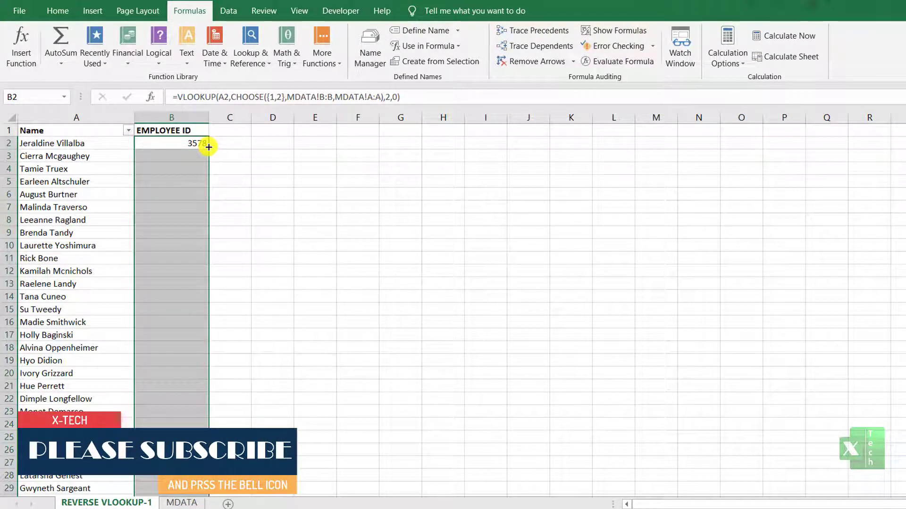
{"action": "left_click", "coordinate": [202, 170]}
{"action": "left_click", "coordinate": [183, 147]}
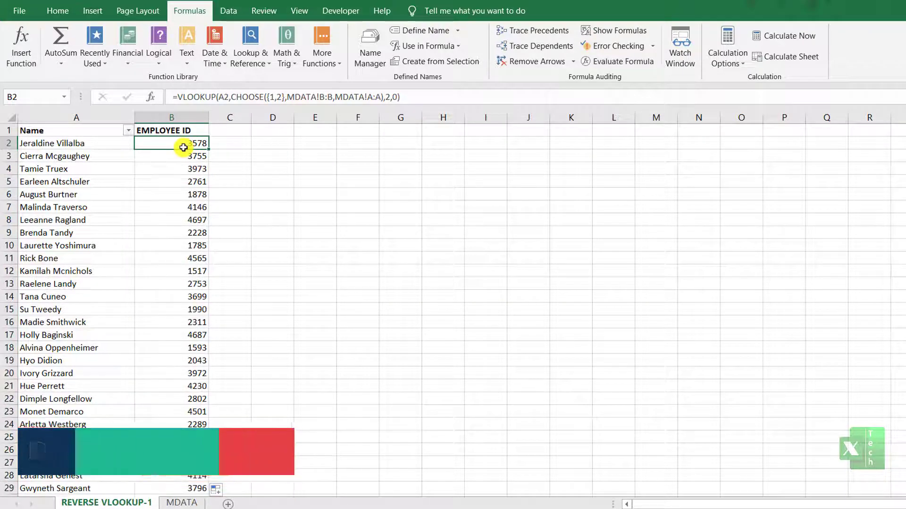
Step: Search the MDATA sheet for the employee ID from B3, compare its matching name, and return to REVERSE VLOOKUP-1
{"action": "left_click", "coordinate": [183, 159]}
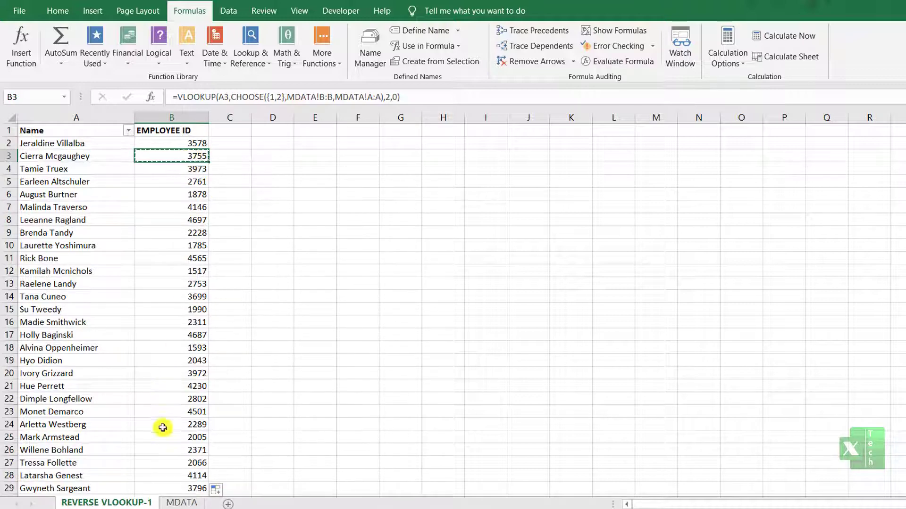
{"action": "left_click", "coordinate": [182, 503]}
{"action": "left_click", "coordinate": [394, 351]}
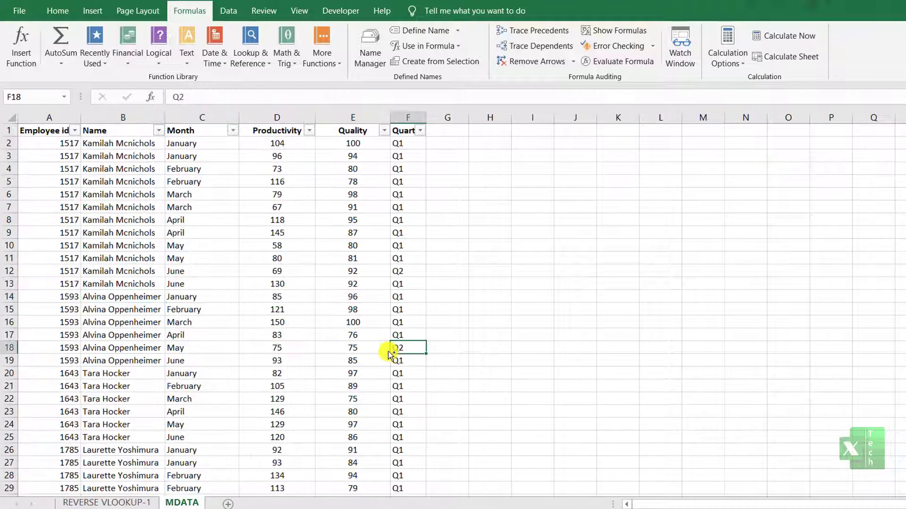
{"action": "key", "text": "ctrl+f"}
{"action": "left_click", "coordinate": [492, 311]}
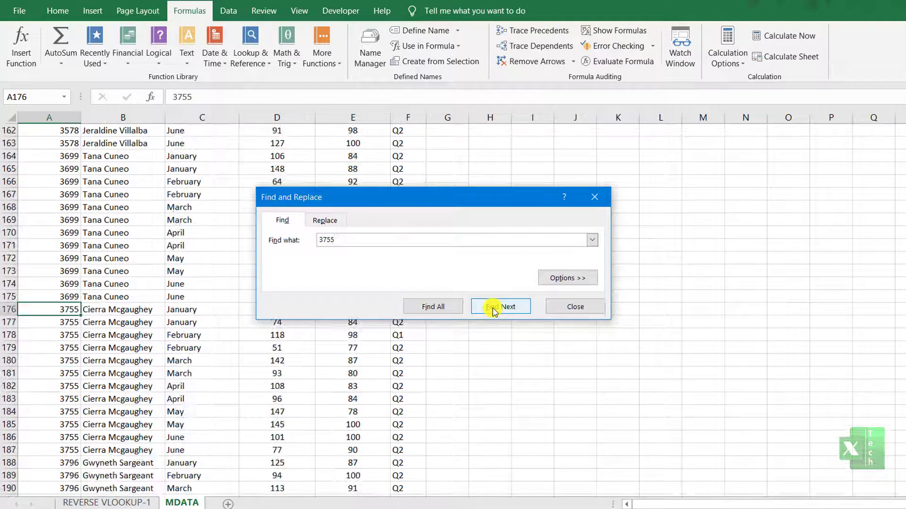
{"action": "key", "text": "Escape"}
{"action": "left_click_drag", "start_coordinate": [67, 307], "coordinate": [106, 312]}
{"action": "left_click", "coordinate": [102, 503]}
{"action": "key", "text": "ctrl+c"}
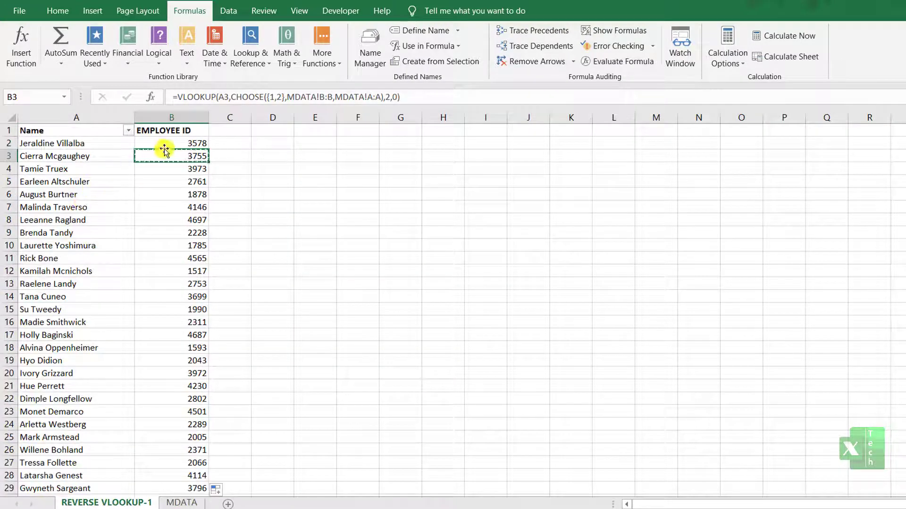
Step: Inspect the formula in B2, highlighting the array constant {1,2} that serves as CHOOSE's index number
{"action": "left_click", "coordinate": [176, 140]}
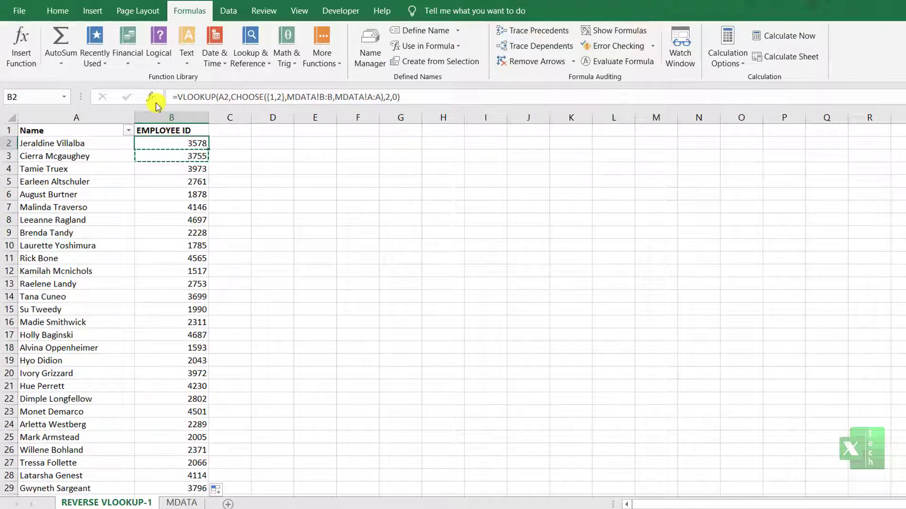
{"action": "key", "text": "F2"}
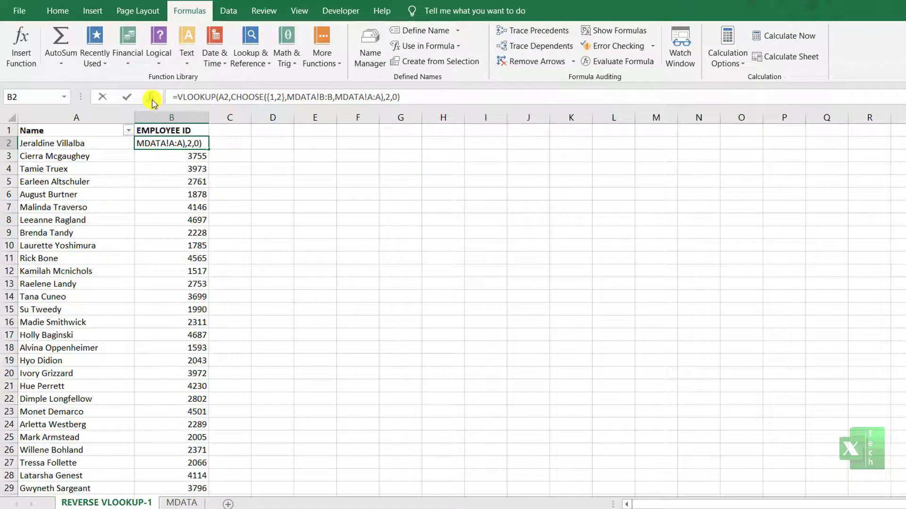
{"action": "left_click", "coordinate": [152, 101]}
{"action": "key", "text": "Return"}
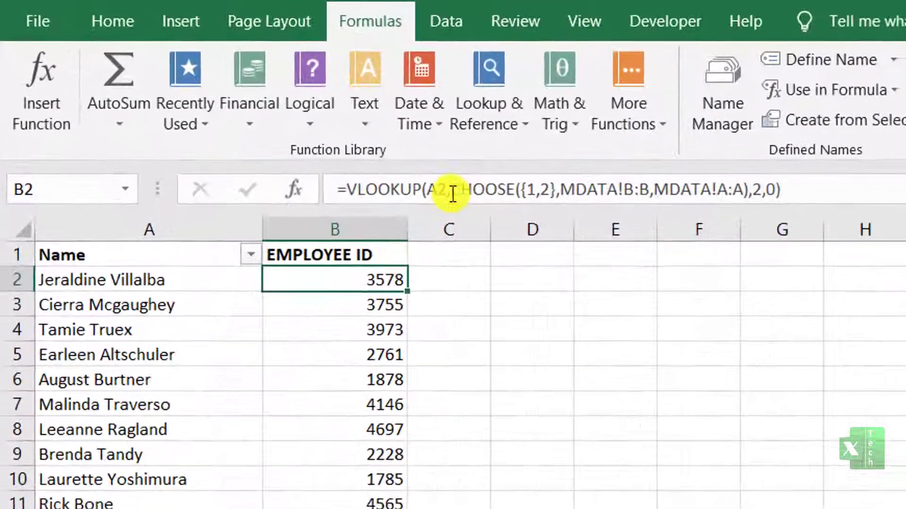
{"action": "left_click_drag", "start_coordinate": [451, 192], "coordinate": [573, 195]}
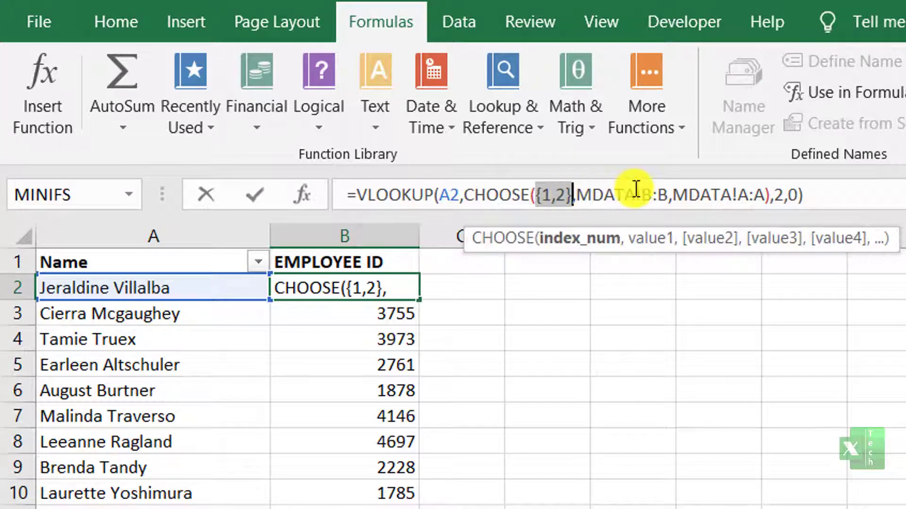